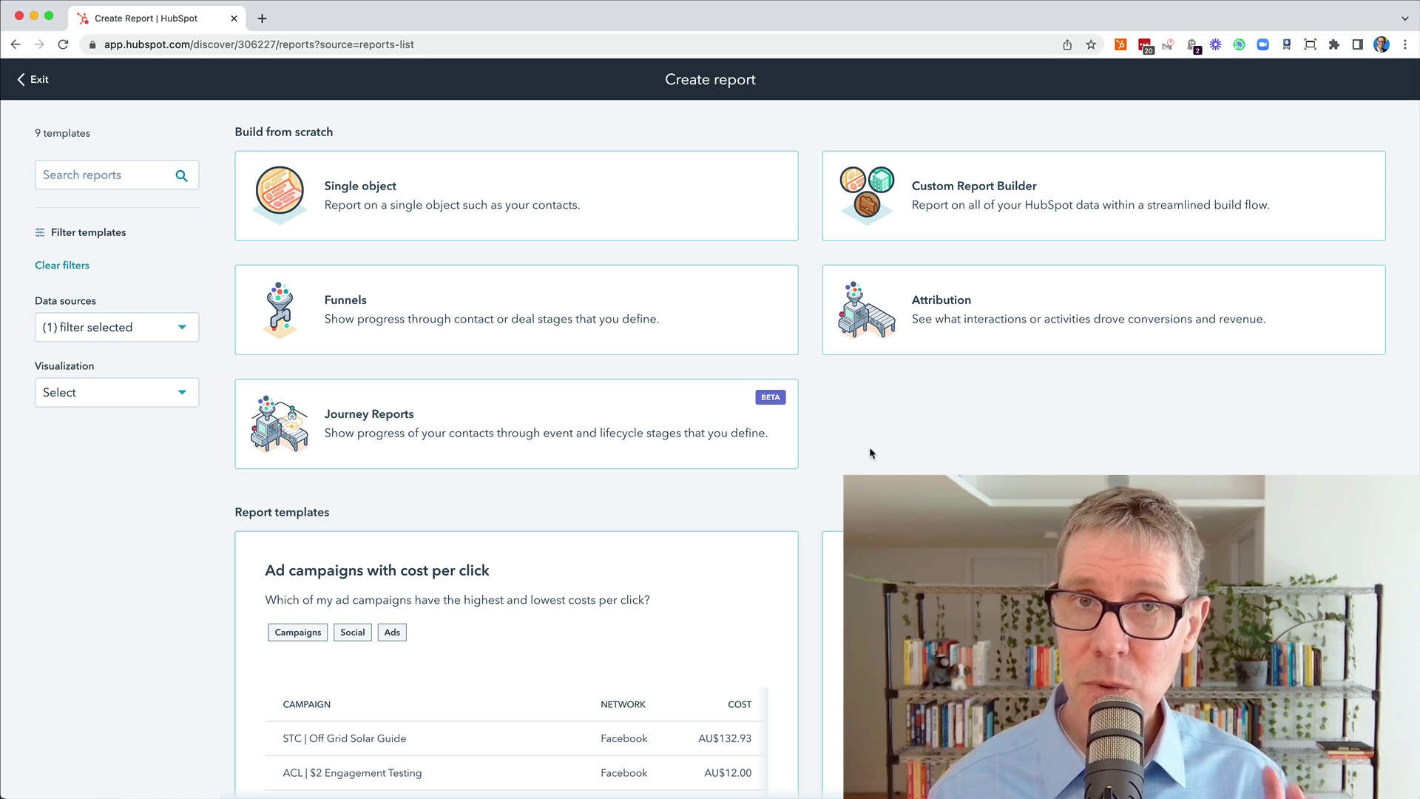
- Start a custom report with Contacts as its only data source, after a look at sample reports
{"action": "left_click", "coordinate": [1037, 196]}
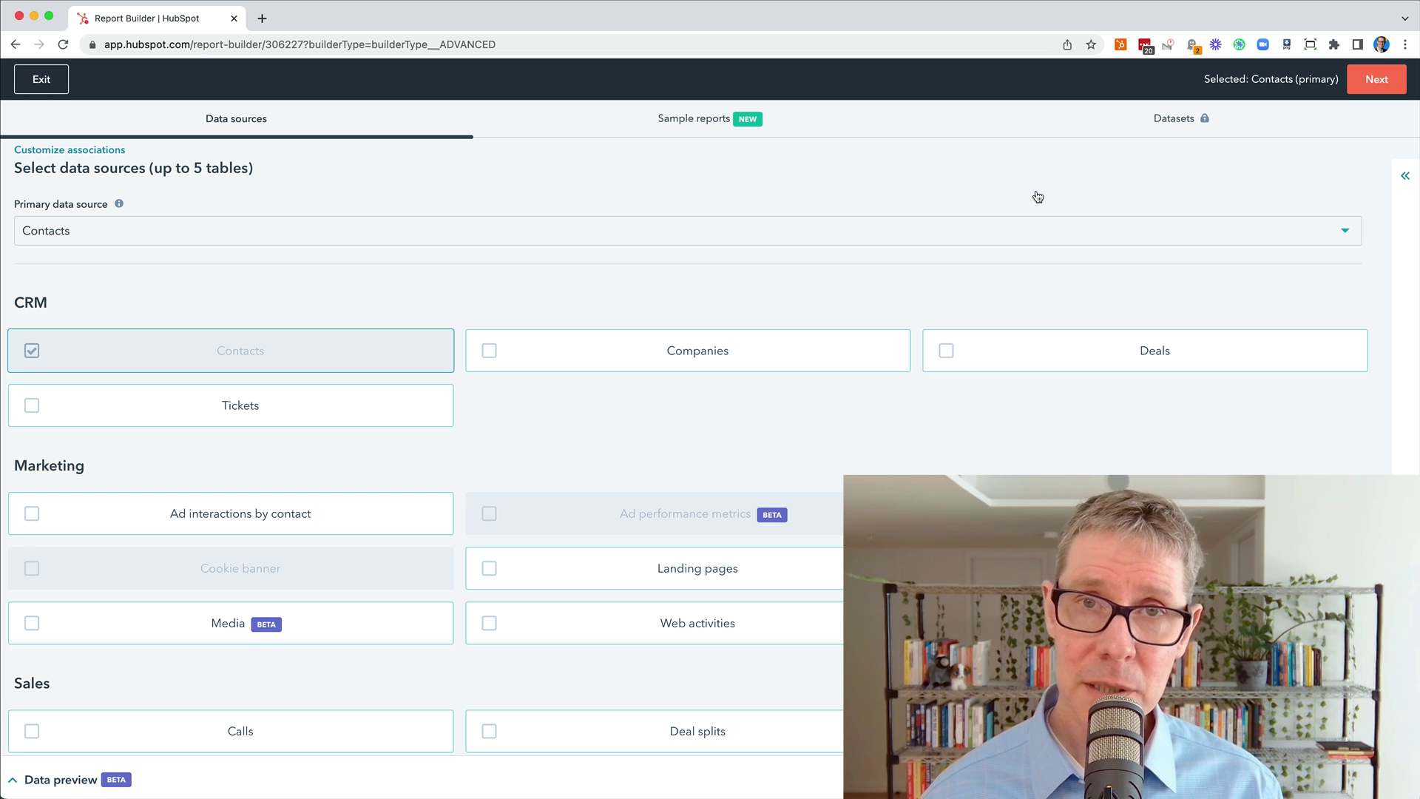
{"action": "left_click", "coordinate": [675, 129]}
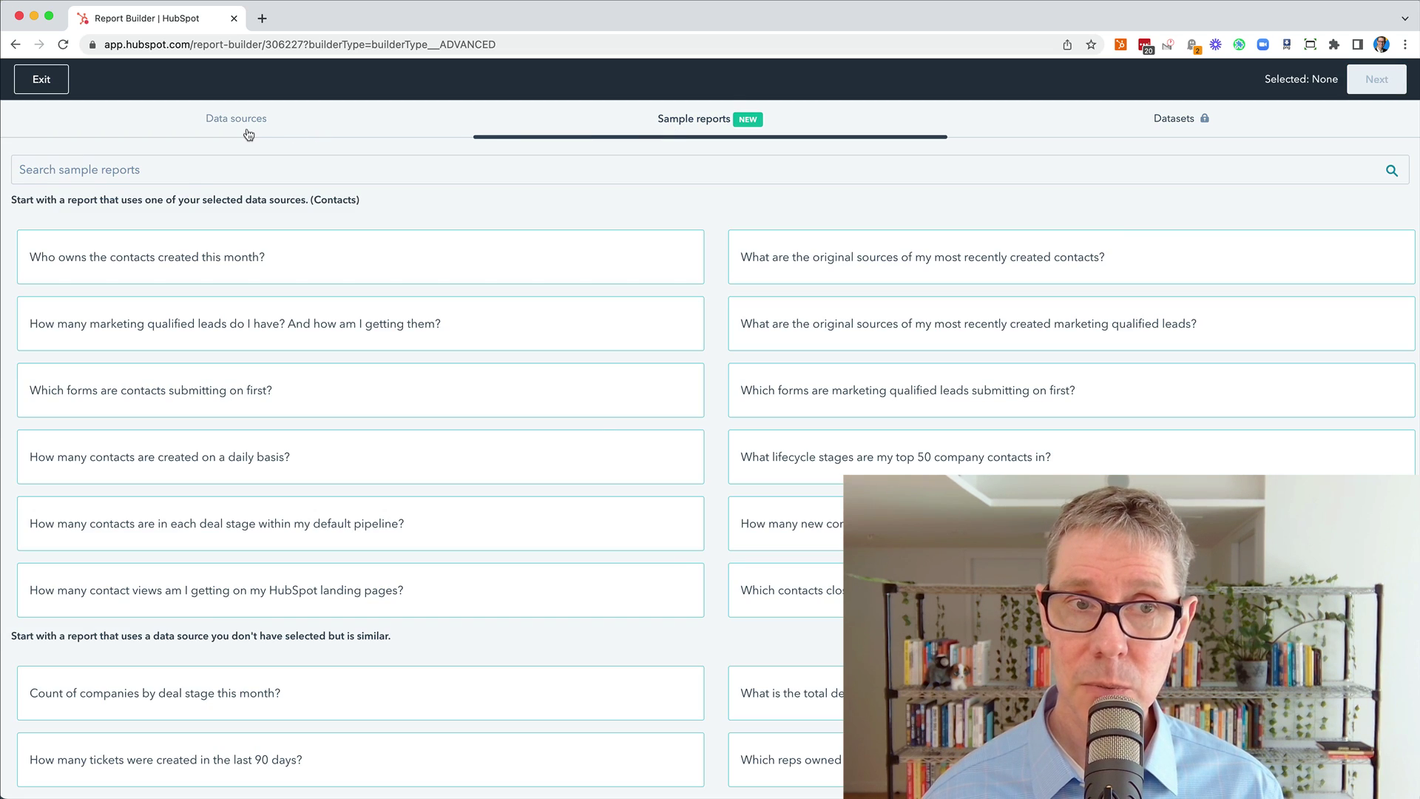
{"action": "left_click", "coordinate": [248, 133]}
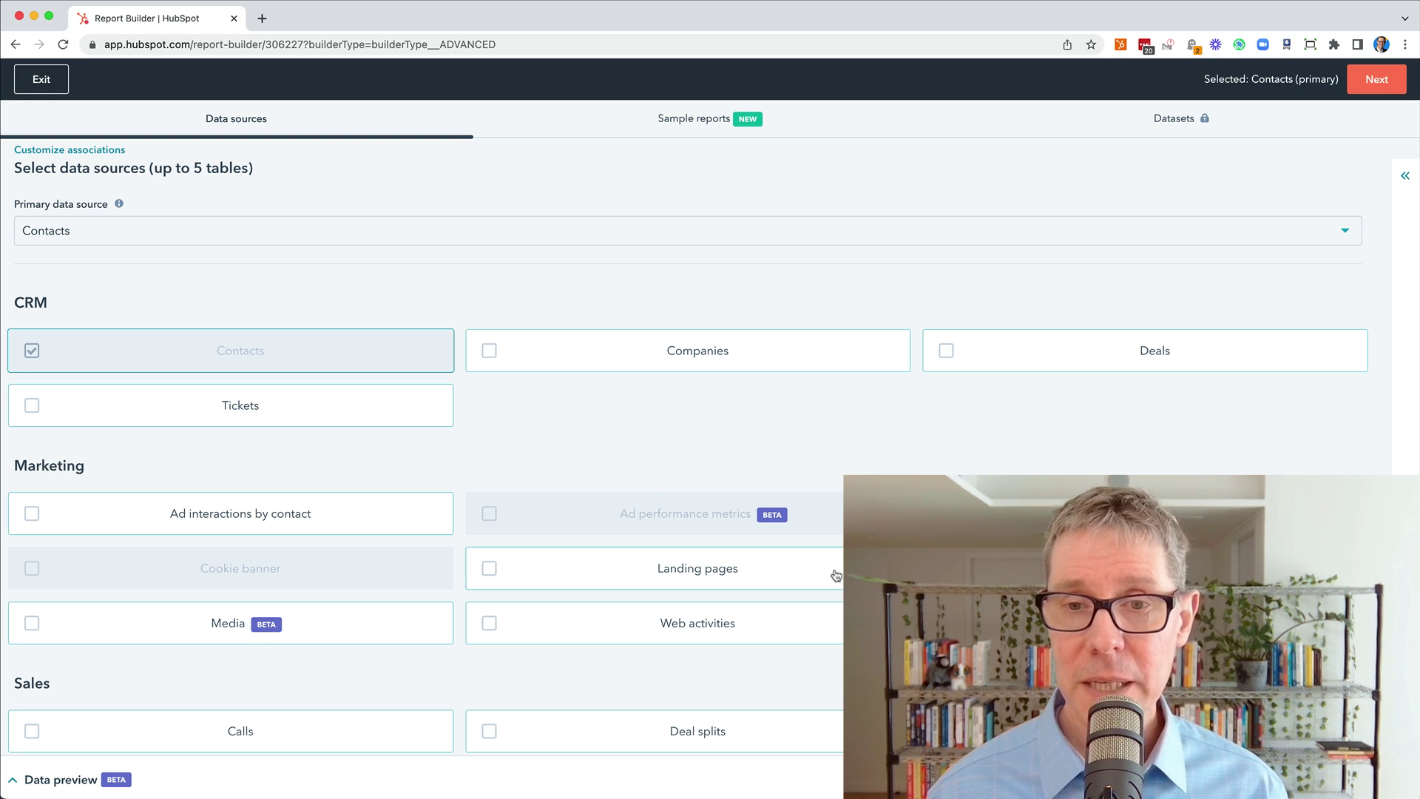
{"action": "scroll", "coordinate": [833, 574], "scroll_direction": "down", "scroll_amount": 2}
{"action": "scroll", "coordinate": [821, 482], "scroll_direction": "up", "scroll_amount": 2}
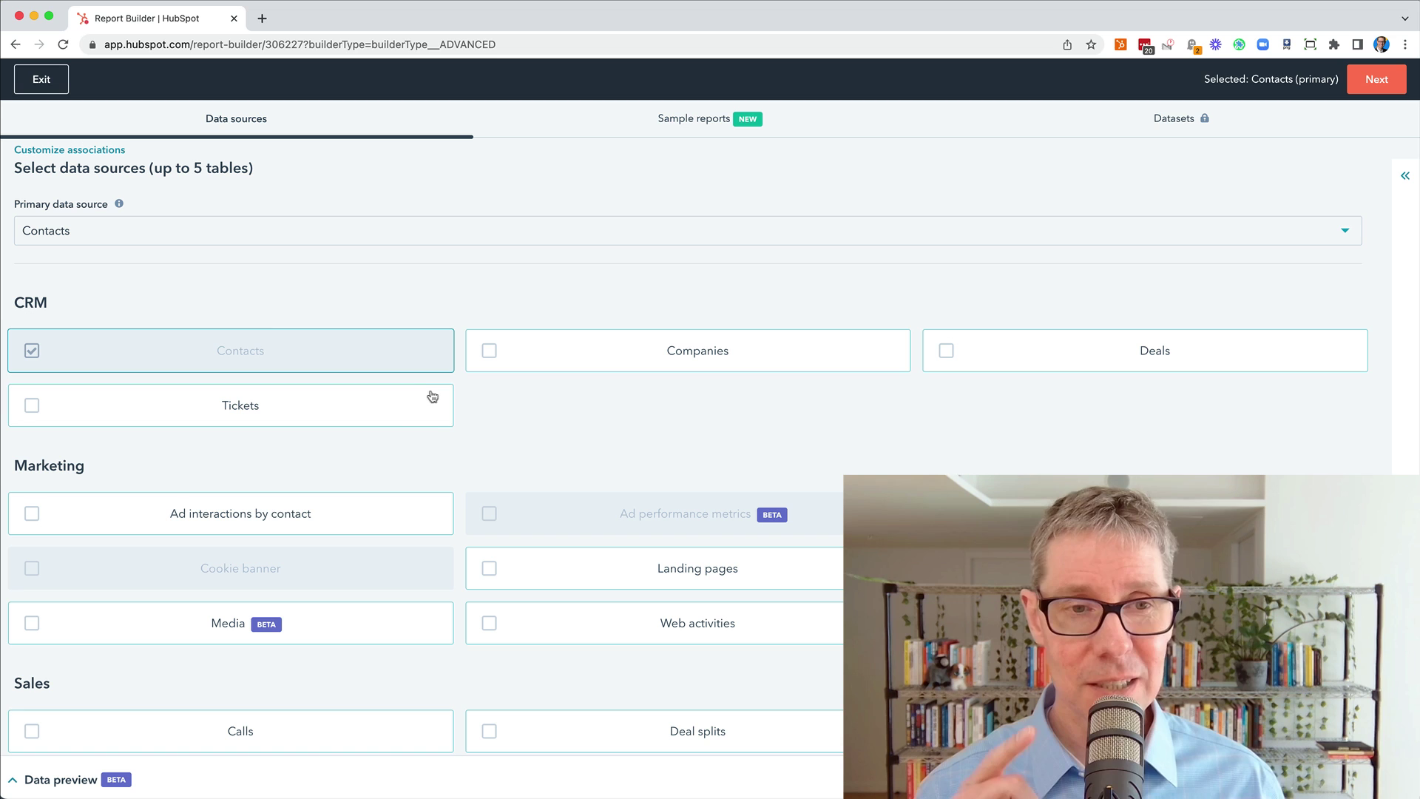
{"action": "left_click", "coordinate": [1365, 87]}
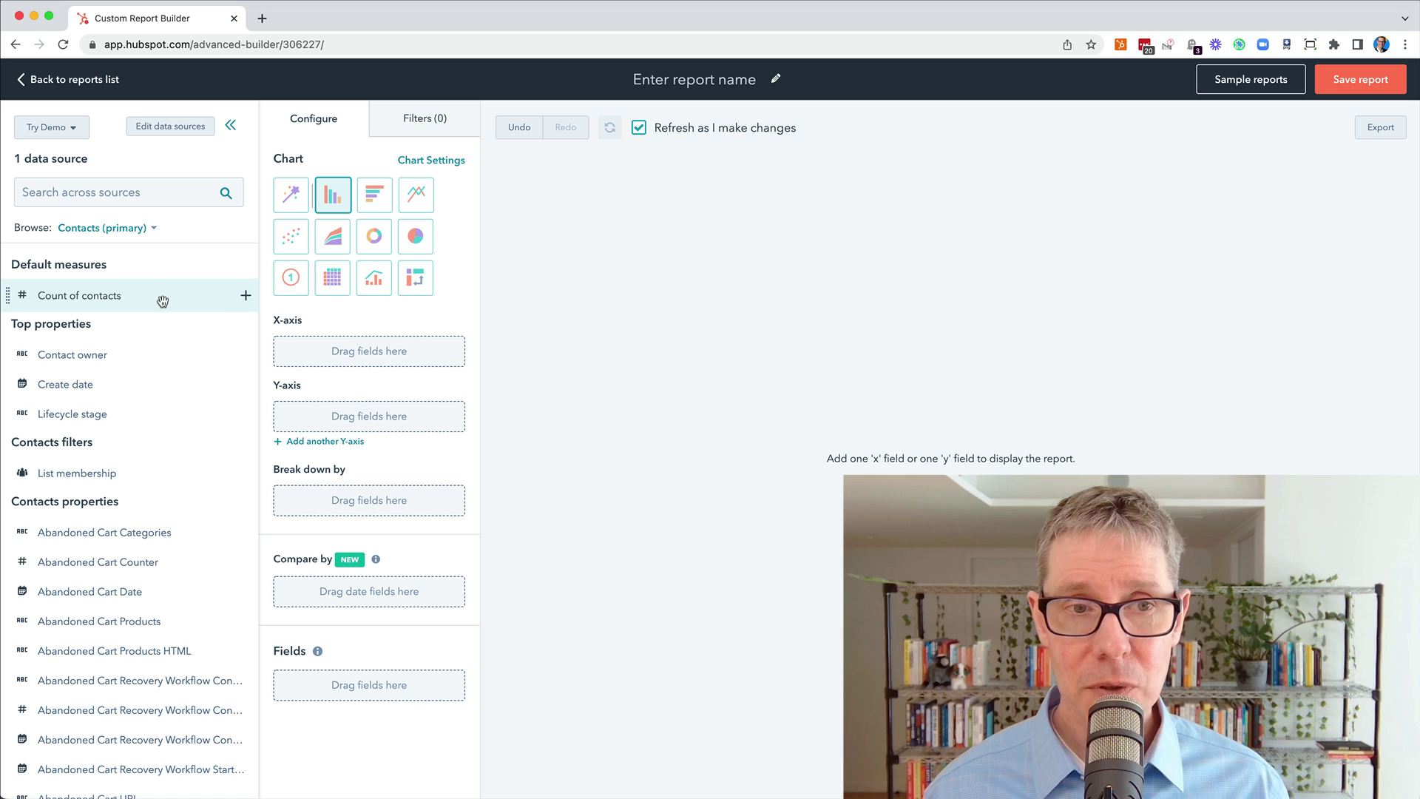
- Add Count of contacts and monthly Create date to the report's Fields
{"action": "left_click", "coordinate": [246, 297]}
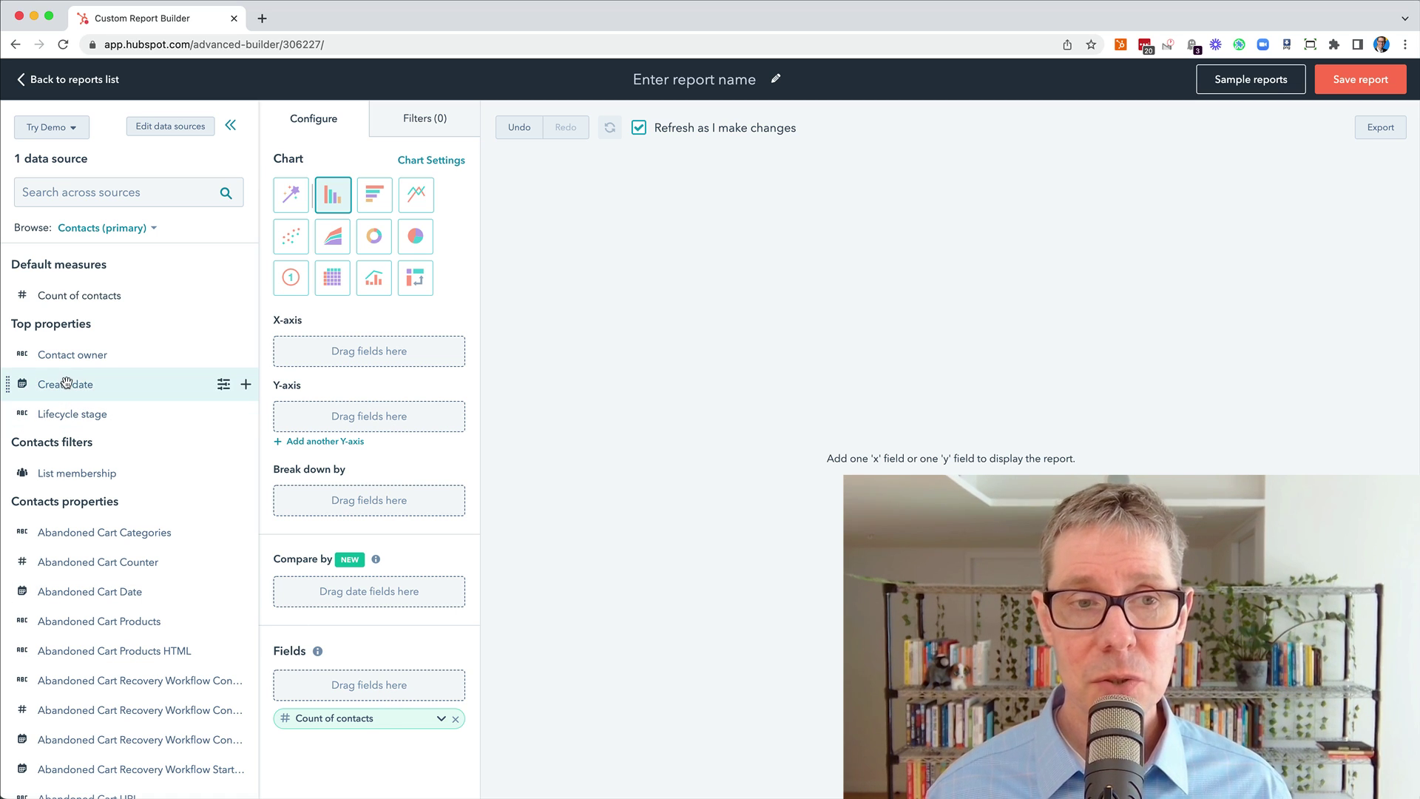
{"action": "left_click", "coordinate": [247, 389]}
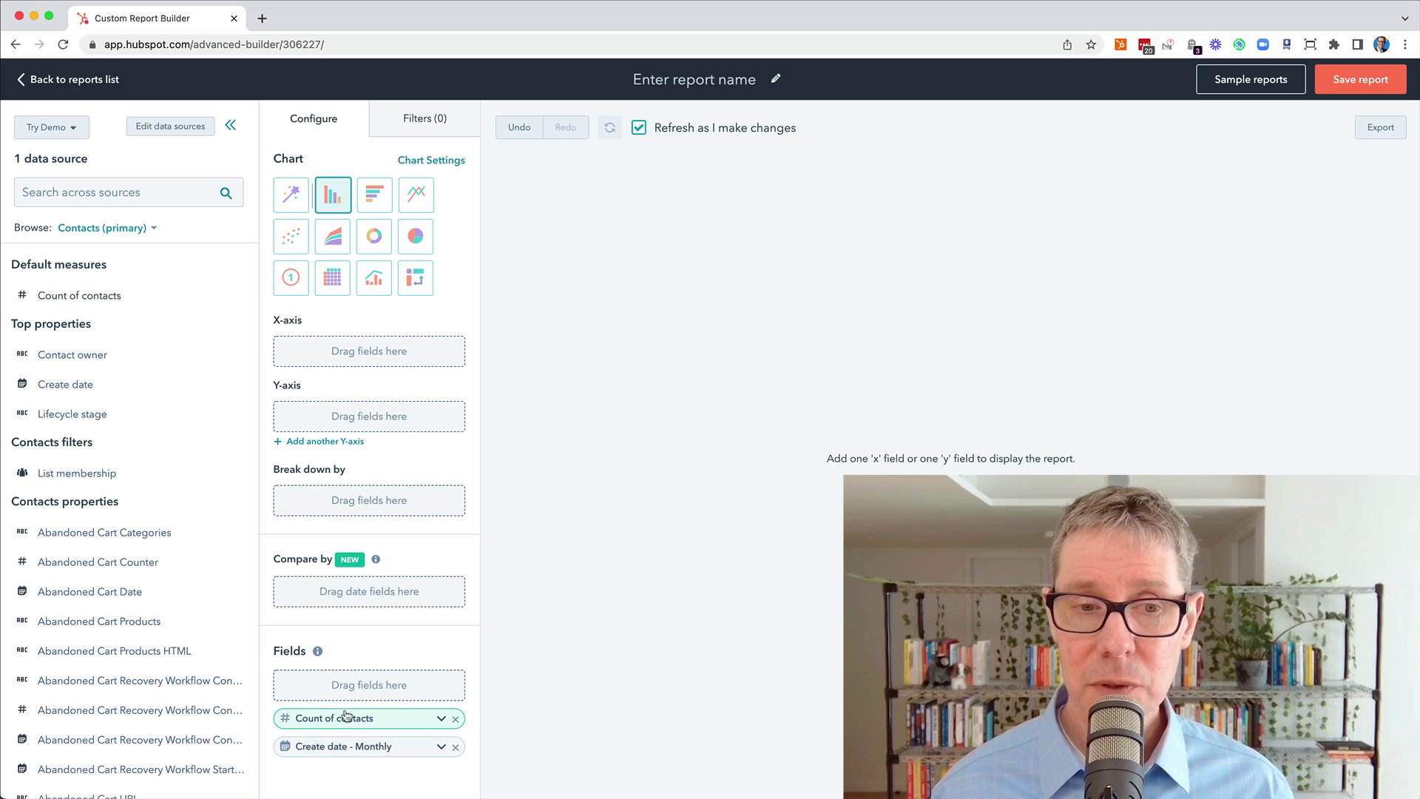
{"action": "left_click", "coordinate": [415, 123]}
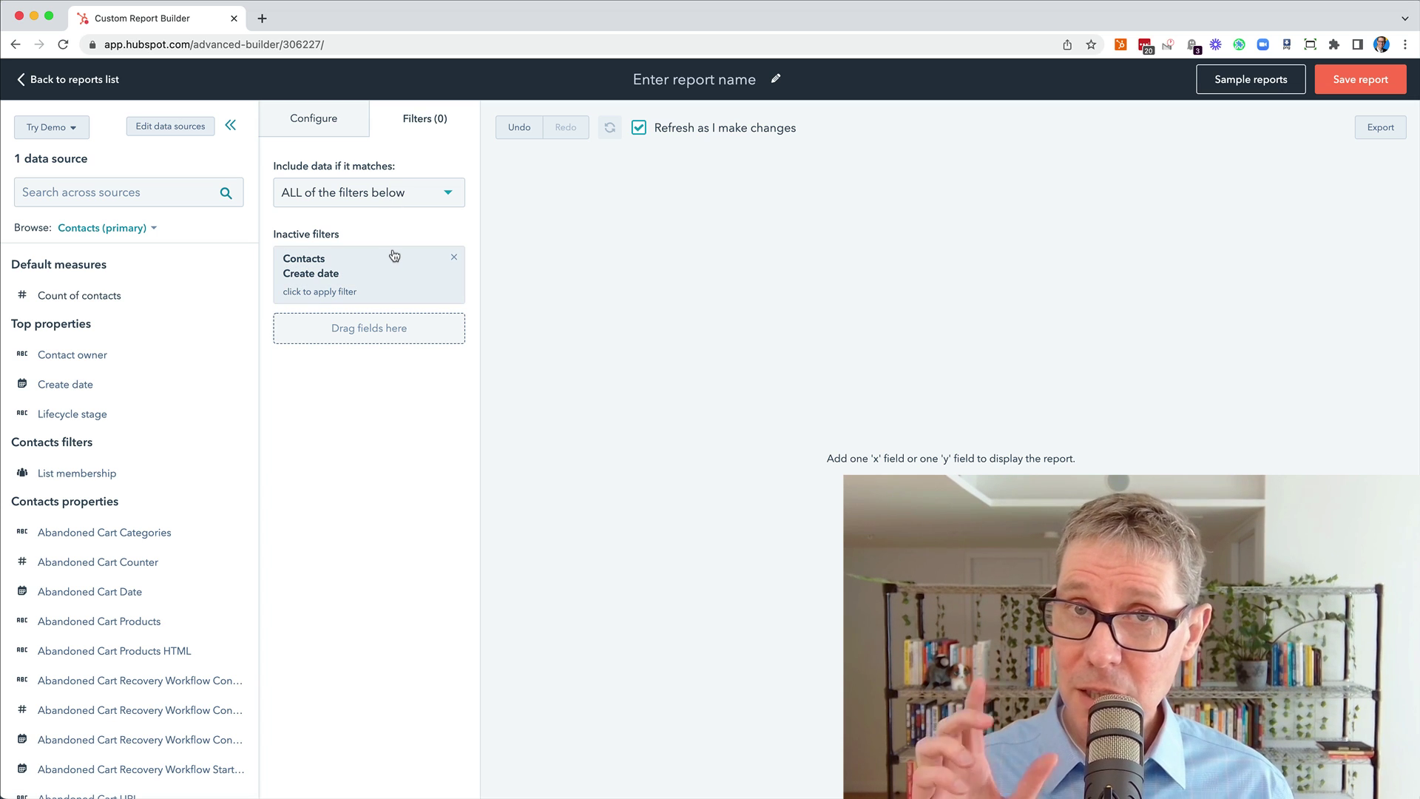
{"action": "left_click", "coordinate": [316, 127]}
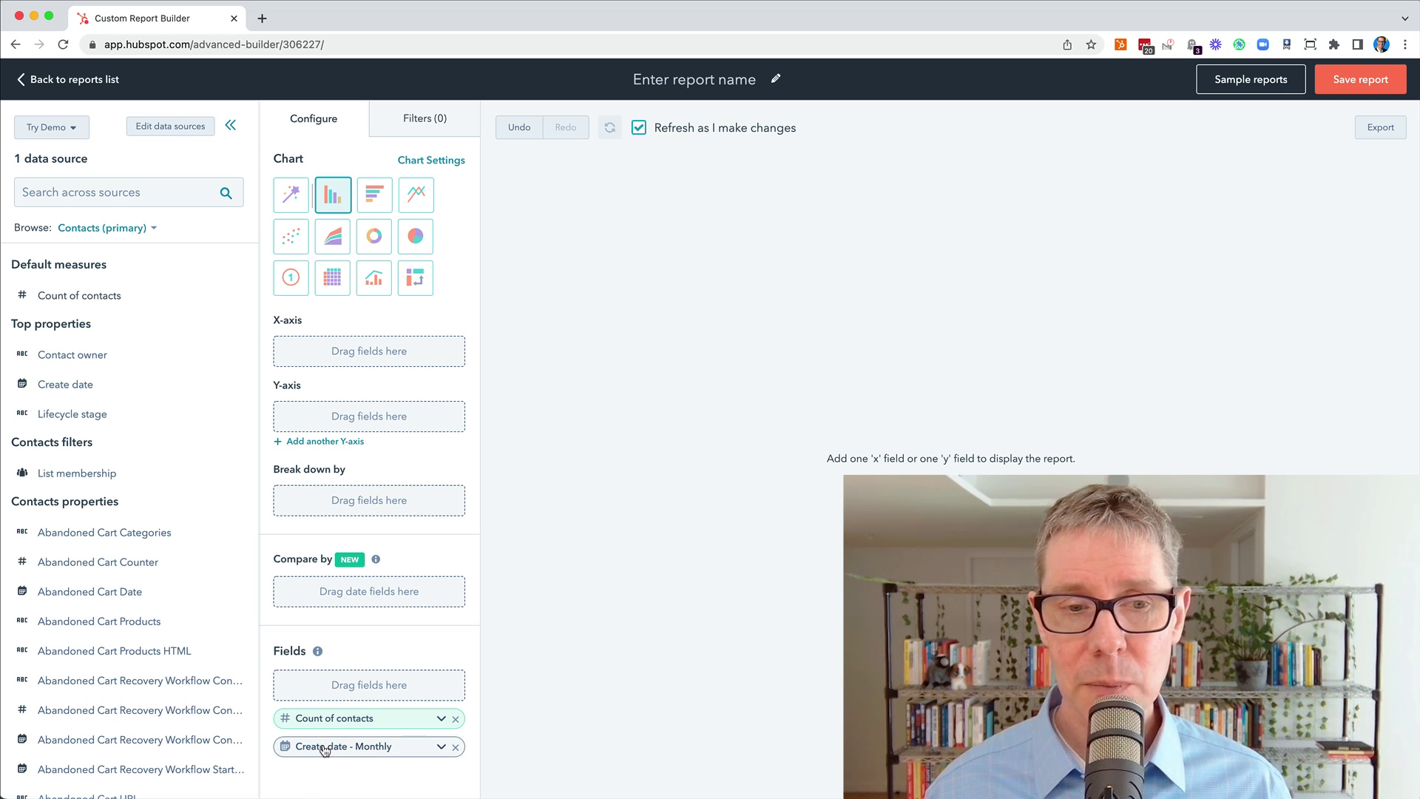
- Put Create date - Monthly on the X-axis and Count of contacts on the Y-axis
{"action": "left_click_drag", "start_coordinate": [324, 749], "coordinate": [335, 355]}
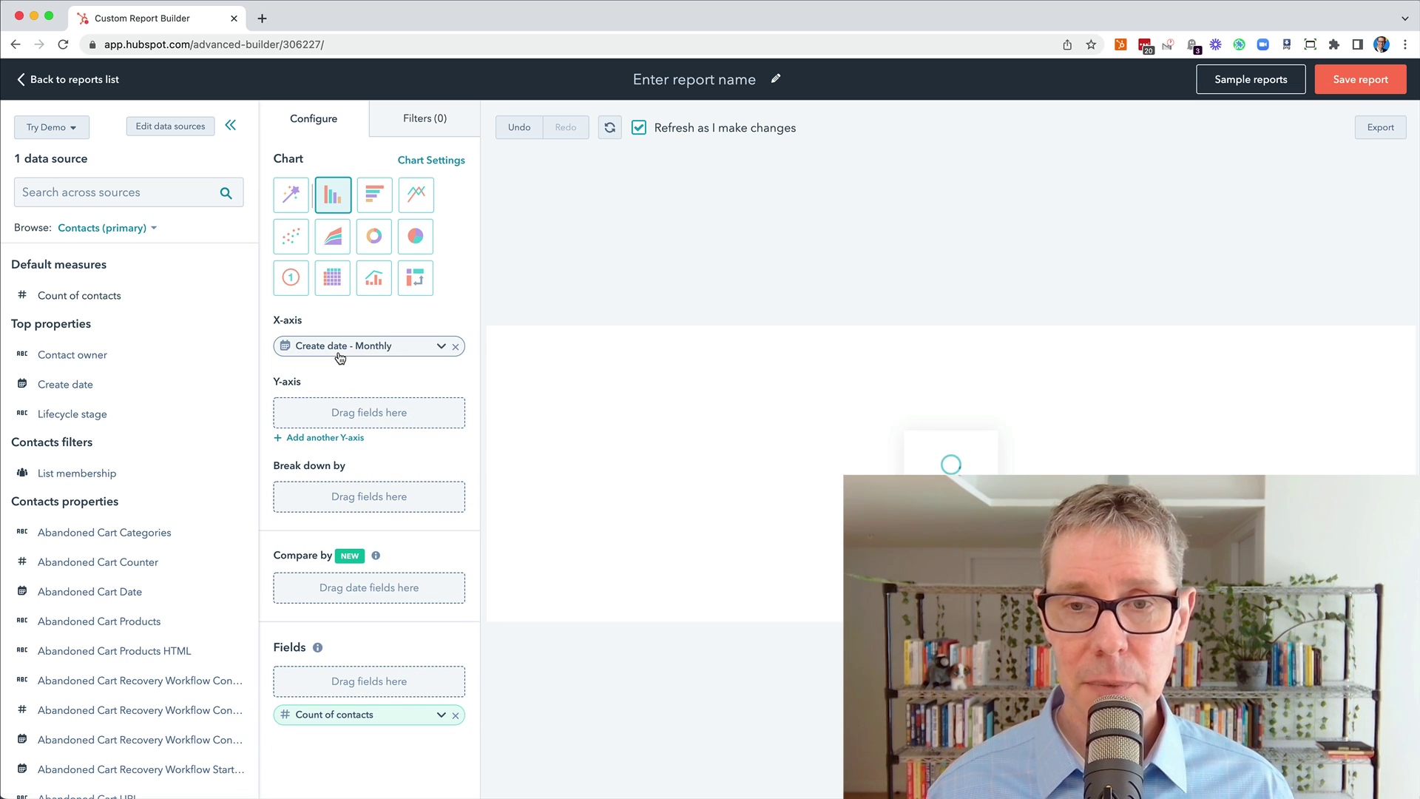
{"action": "left_click_drag", "start_coordinate": [315, 715], "coordinate": [321, 415]}
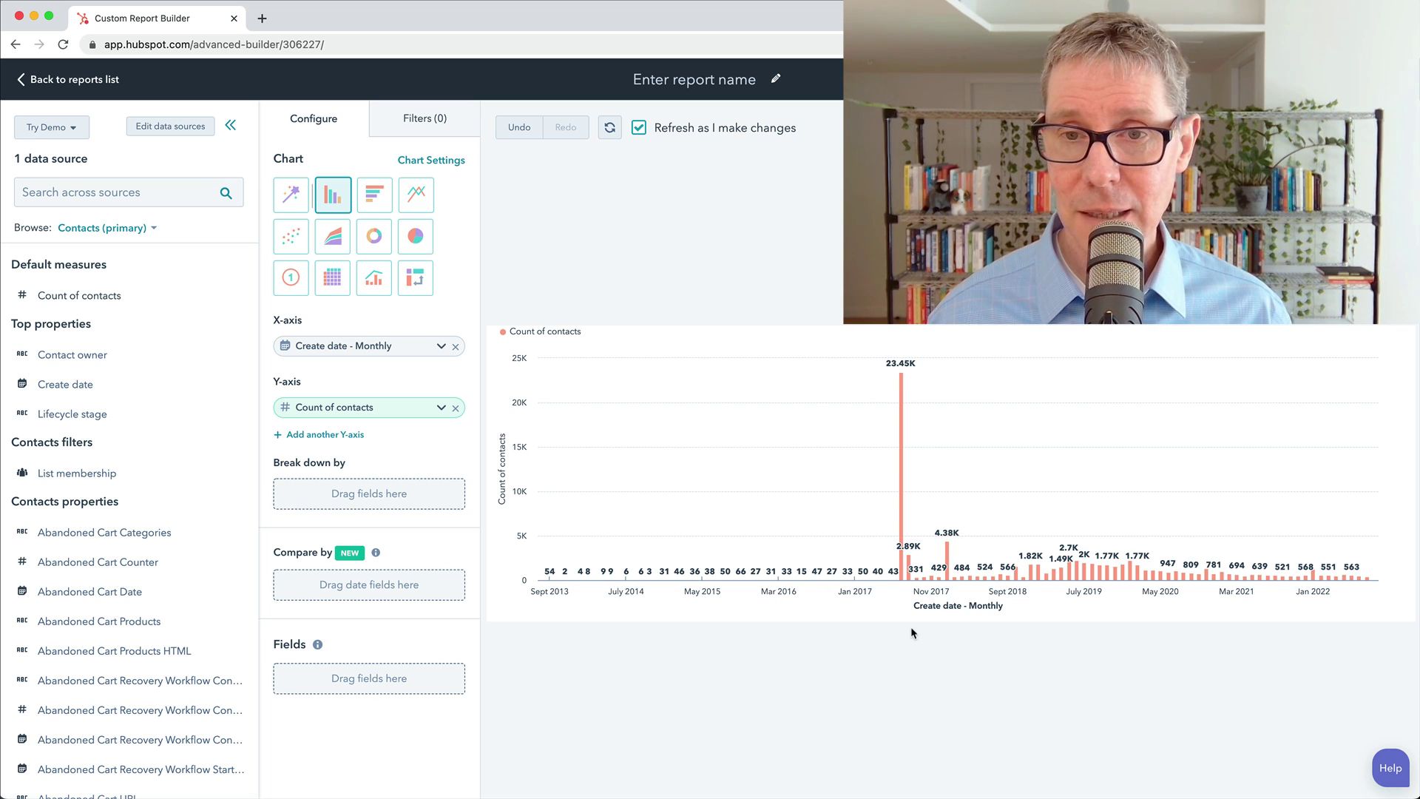
{"action": "mouse_move", "coordinate": [902, 472]}
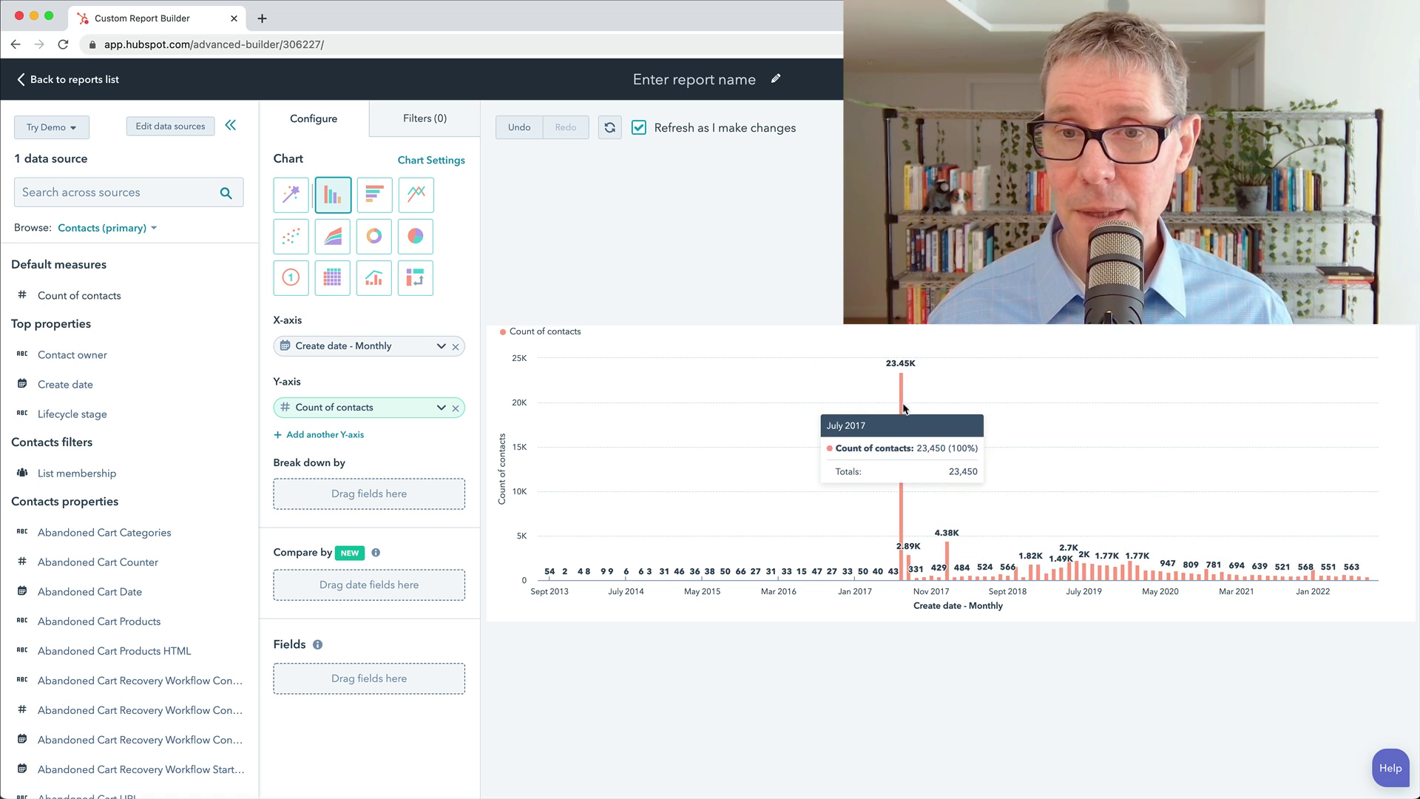
- Apply a Create date 'is after' 31/12/2020 filter to the report
{"action": "left_click", "coordinate": [418, 123]}
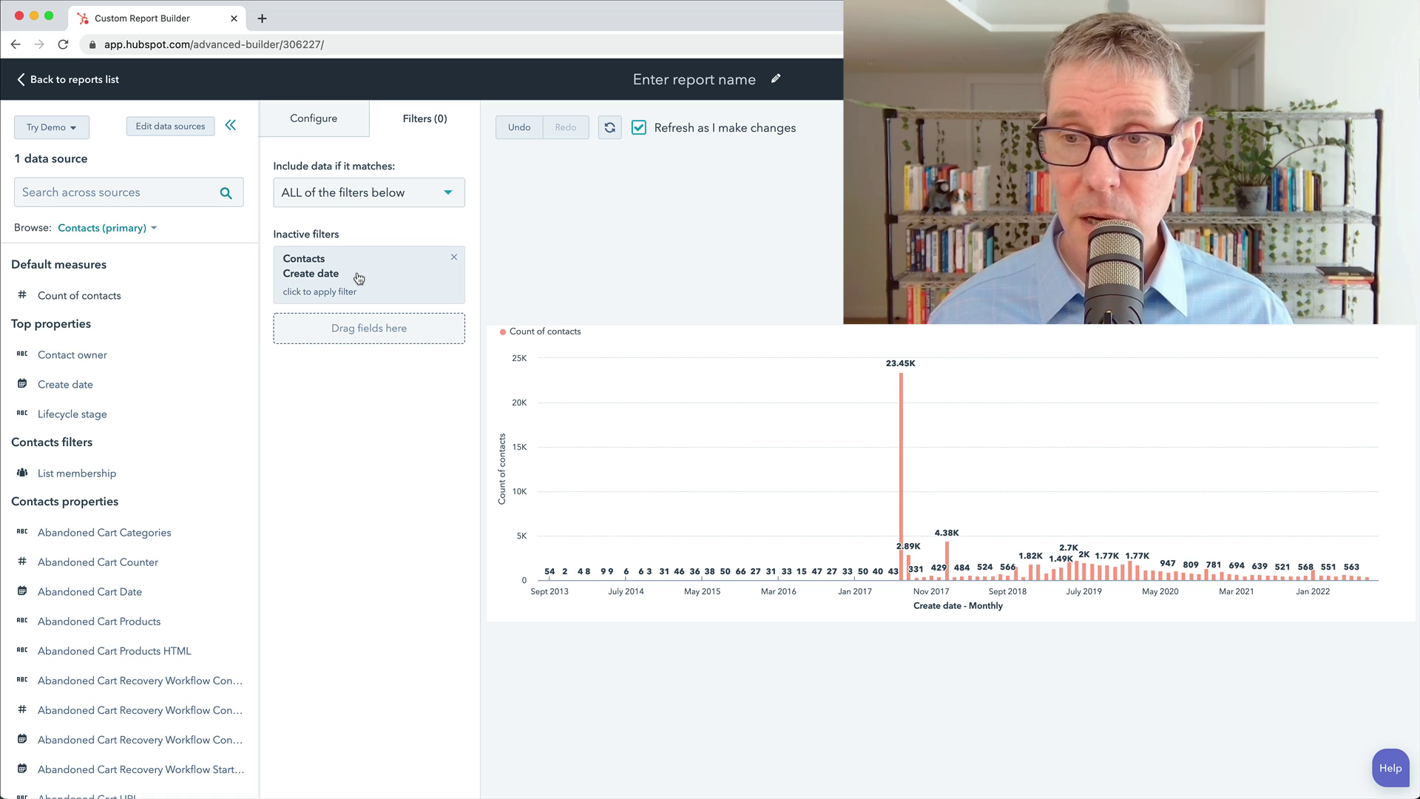
{"action": "left_click", "coordinate": [358, 277]}
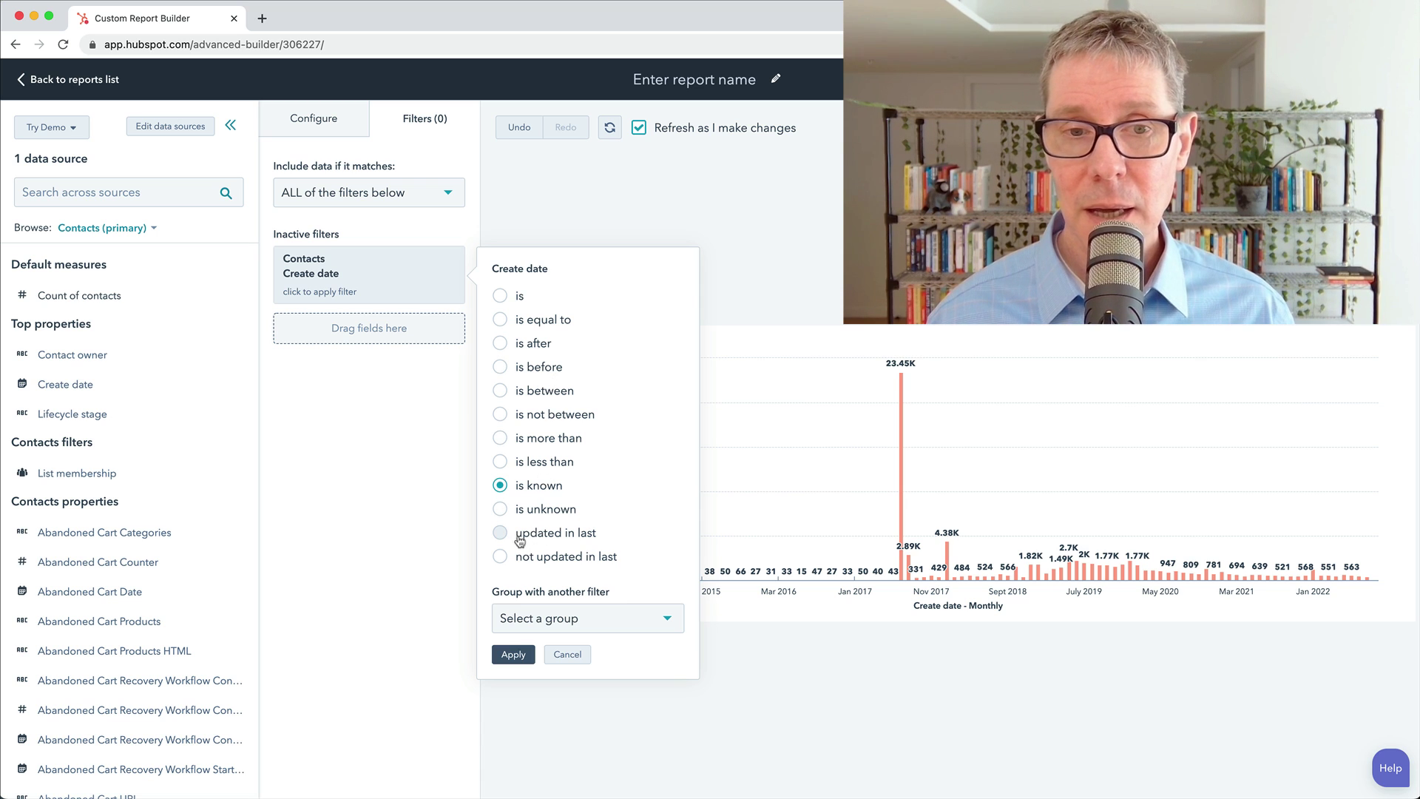
{"action": "left_click", "coordinate": [501, 343]}
{"action": "left_click_drag", "start_coordinate": [545, 372], "coordinate": [519, 372]}
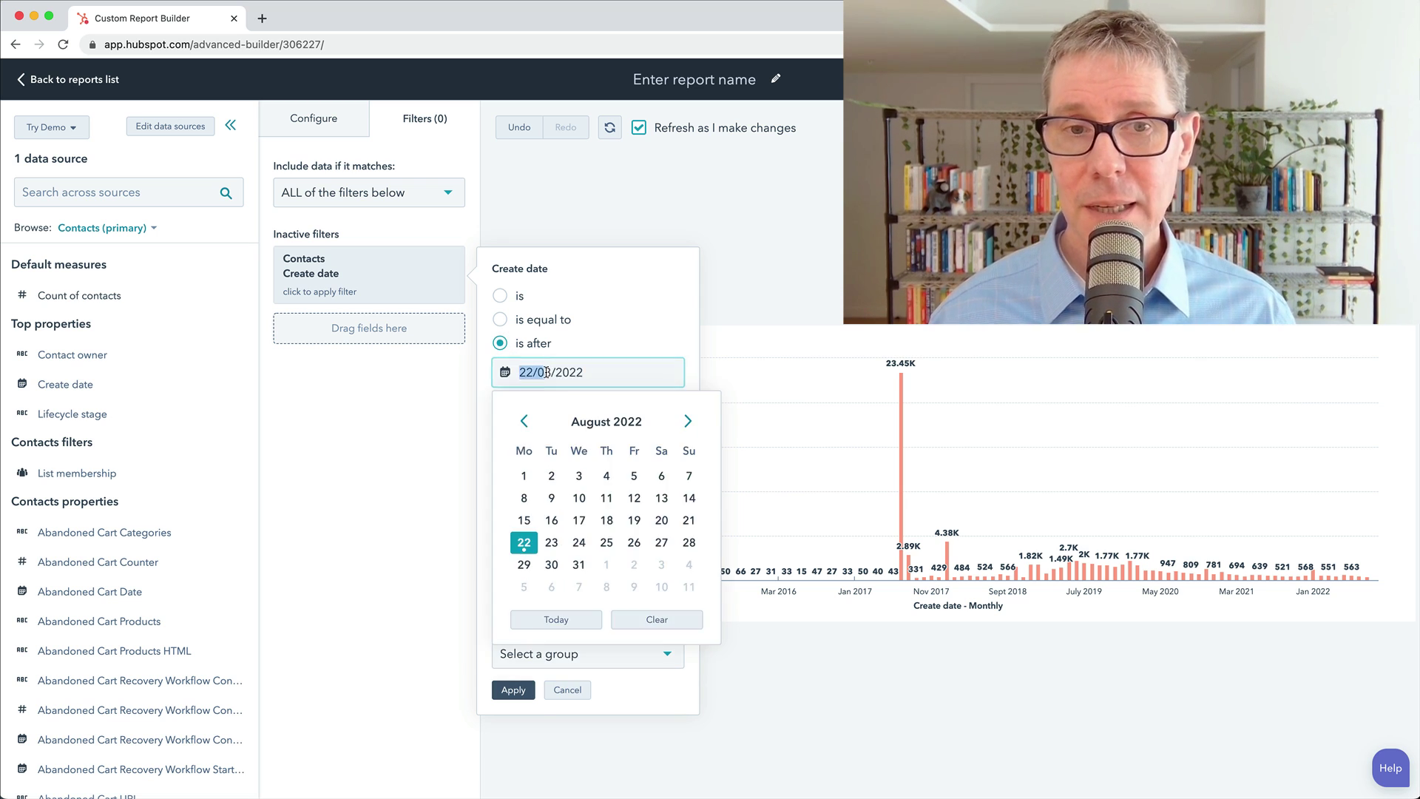
{"action": "left_click", "coordinate": [525, 422]}
{"action": "left_click", "coordinate": [524, 423]}
{"action": "left_click", "coordinate": [524, 423]}
{"action": "left_click", "coordinate": [524, 423]}
{"action": "left_click", "coordinate": [524, 423]}
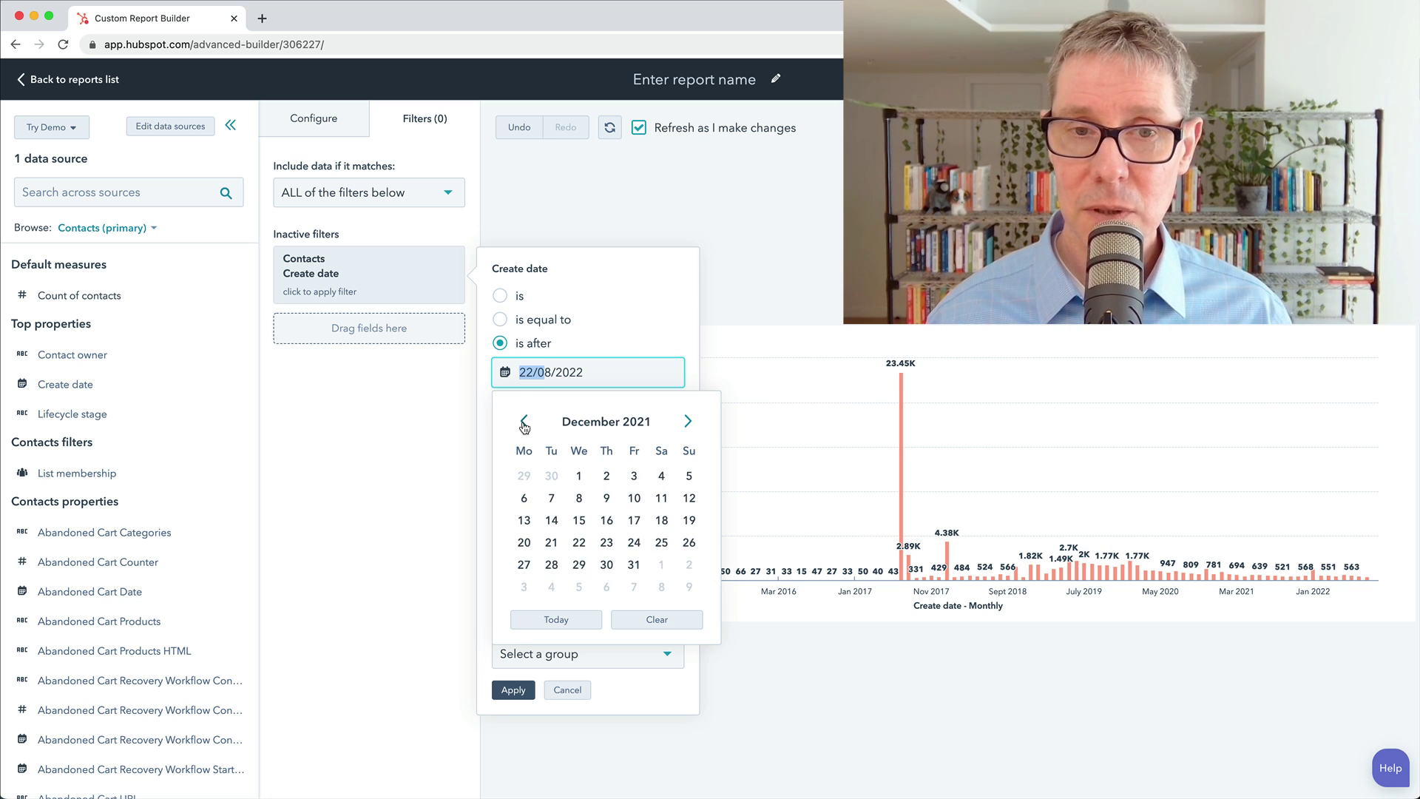
{"action": "left_click", "coordinate": [628, 563]}
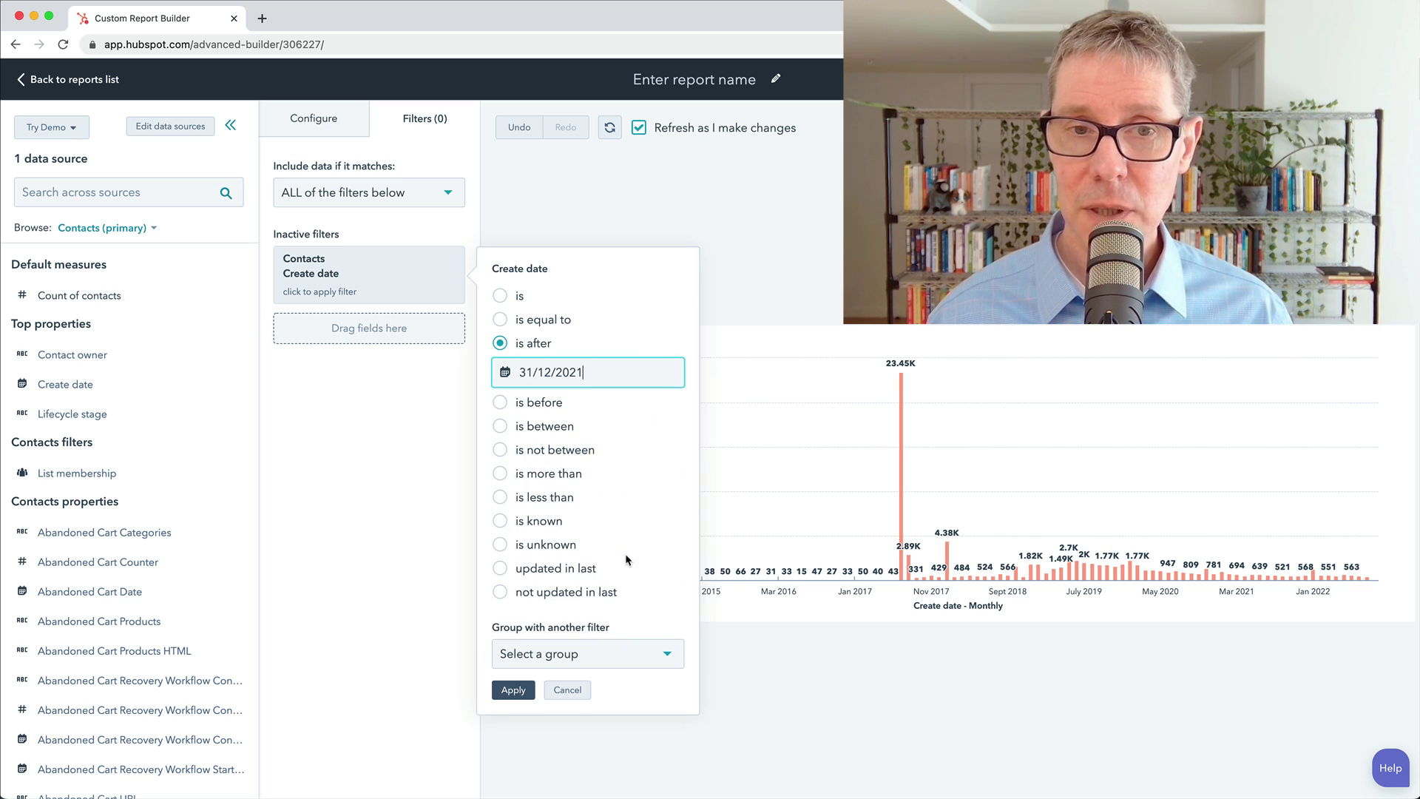
{"action": "left_click", "coordinate": [608, 372]}
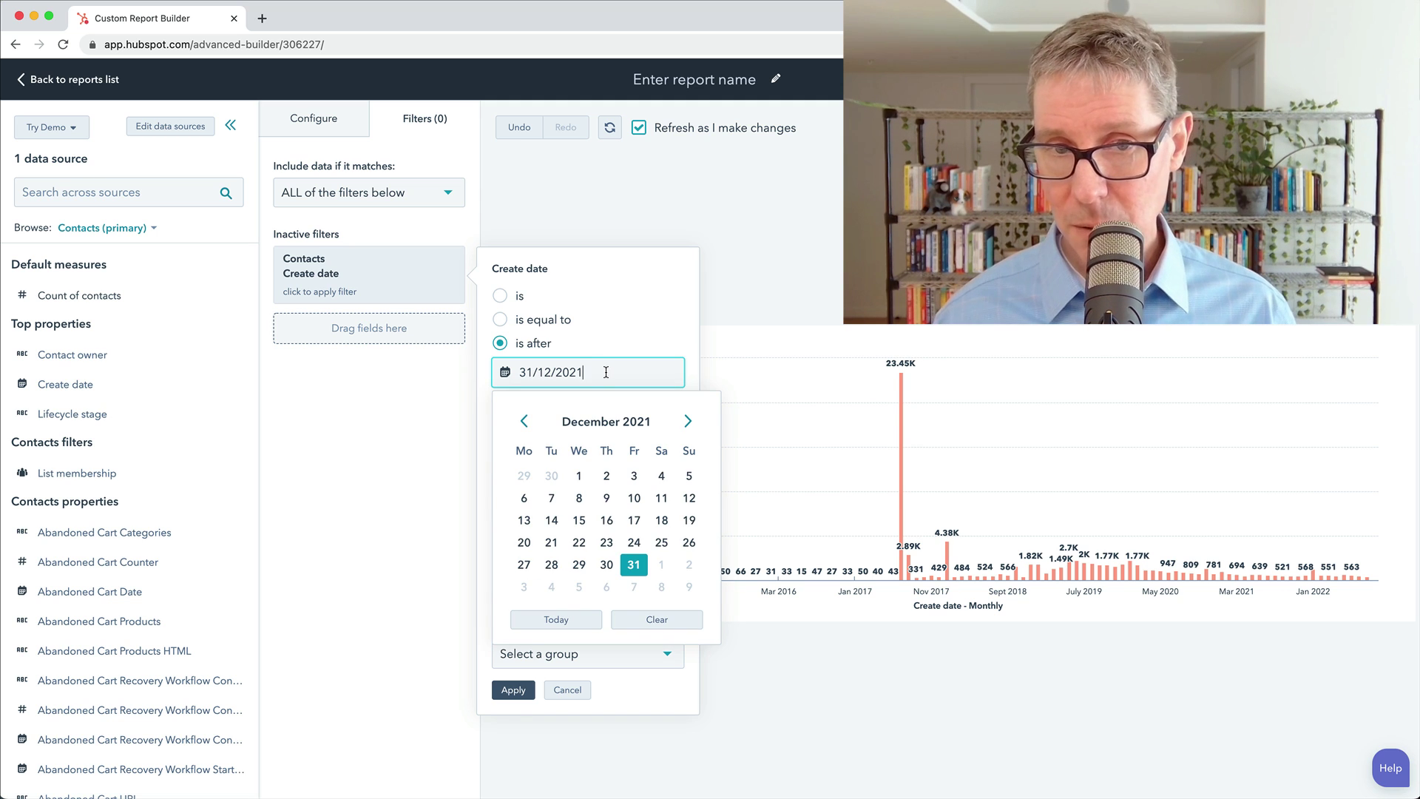
{"action": "type", "text": "0"}
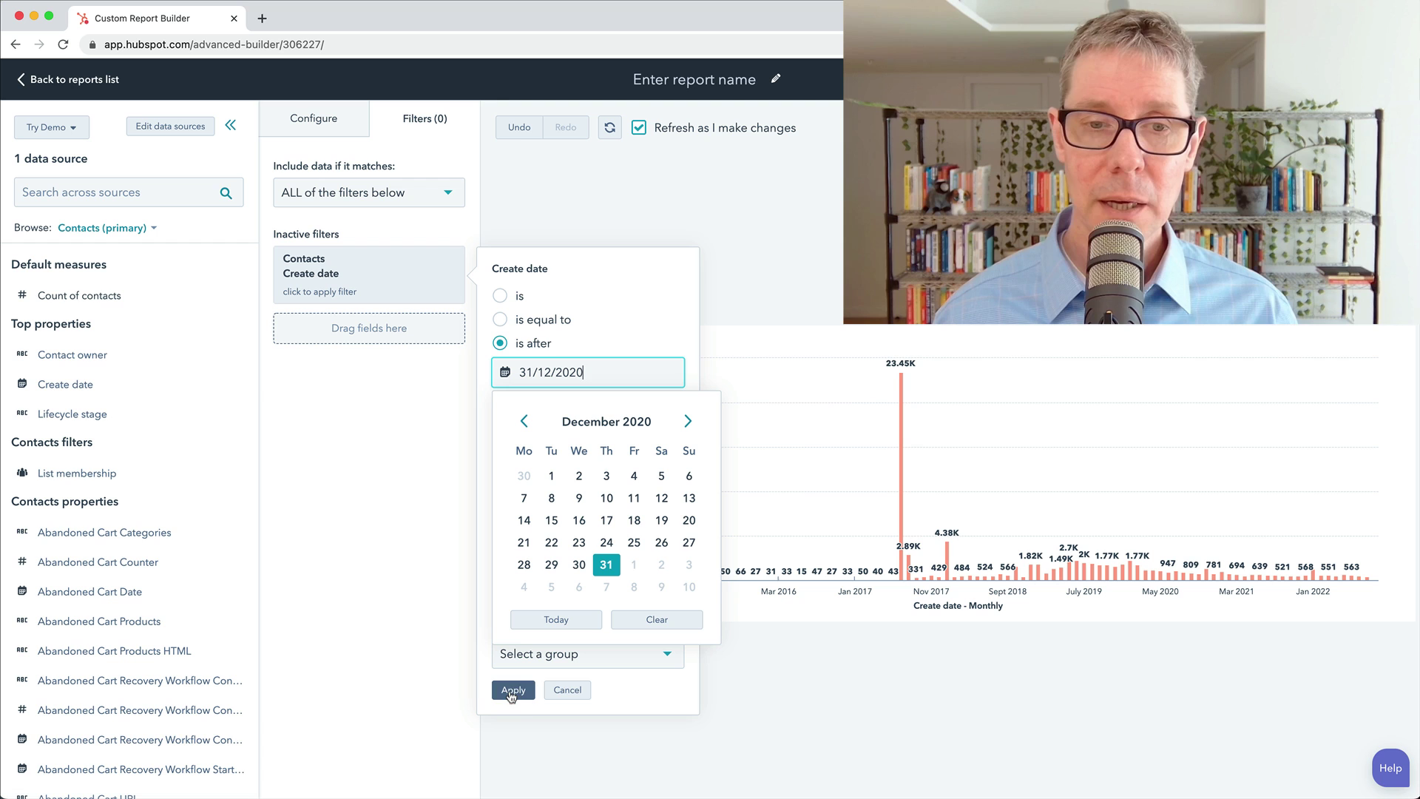
{"action": "left_click", "coordinate": [654, 688]}
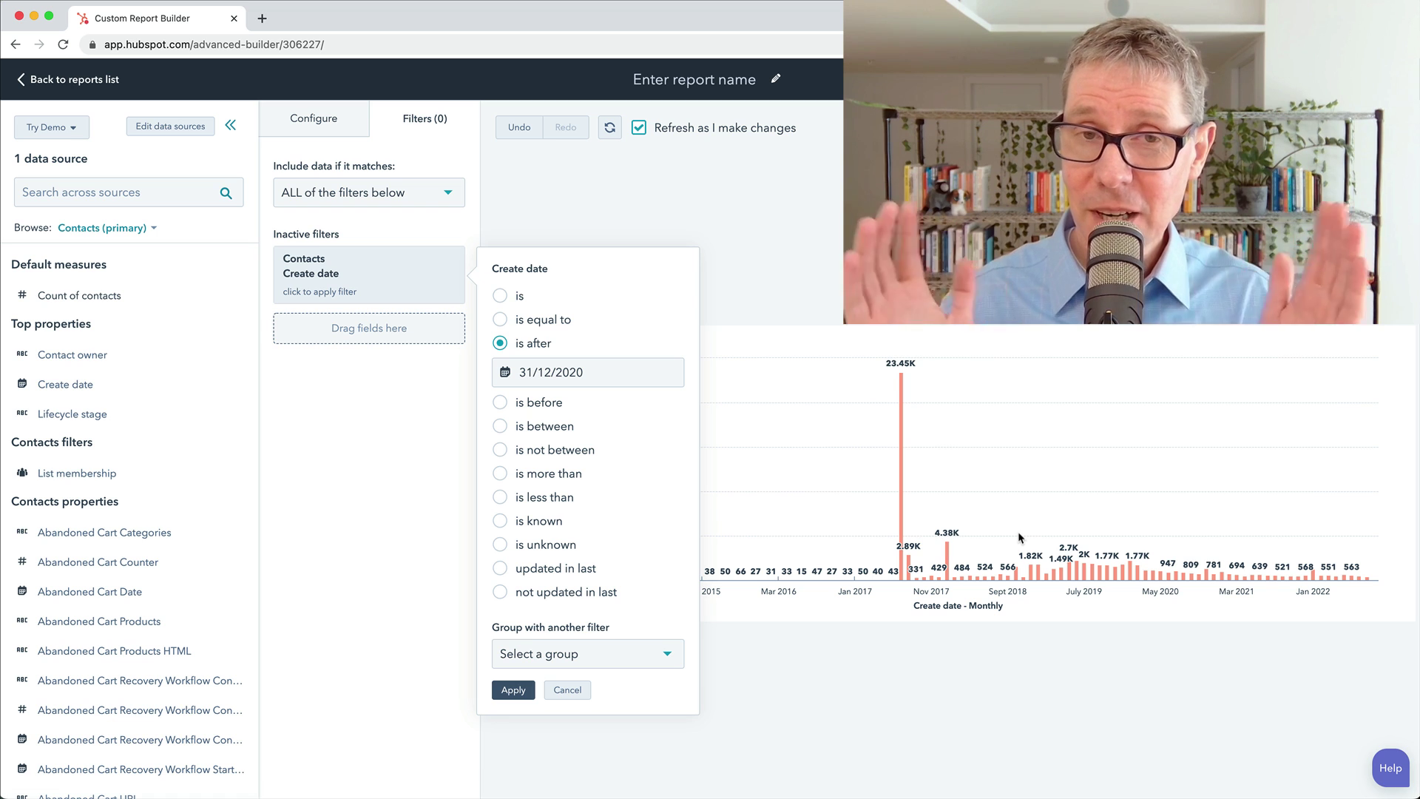
{"action": "left_click", "coordinate": [529, 689]}
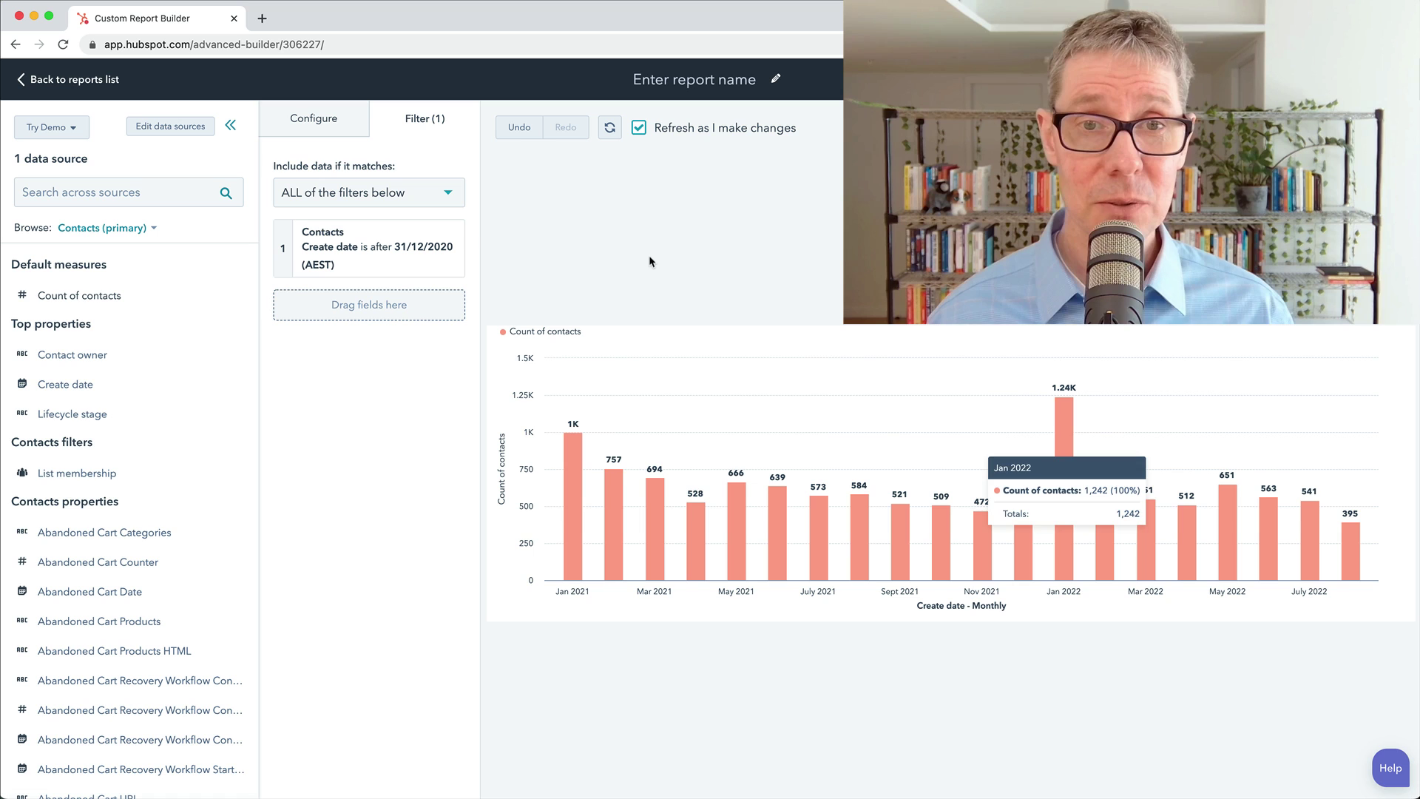
- Name the report 'Contact by Month'
{"action": "left_click", "coordinate": [316, 127]}
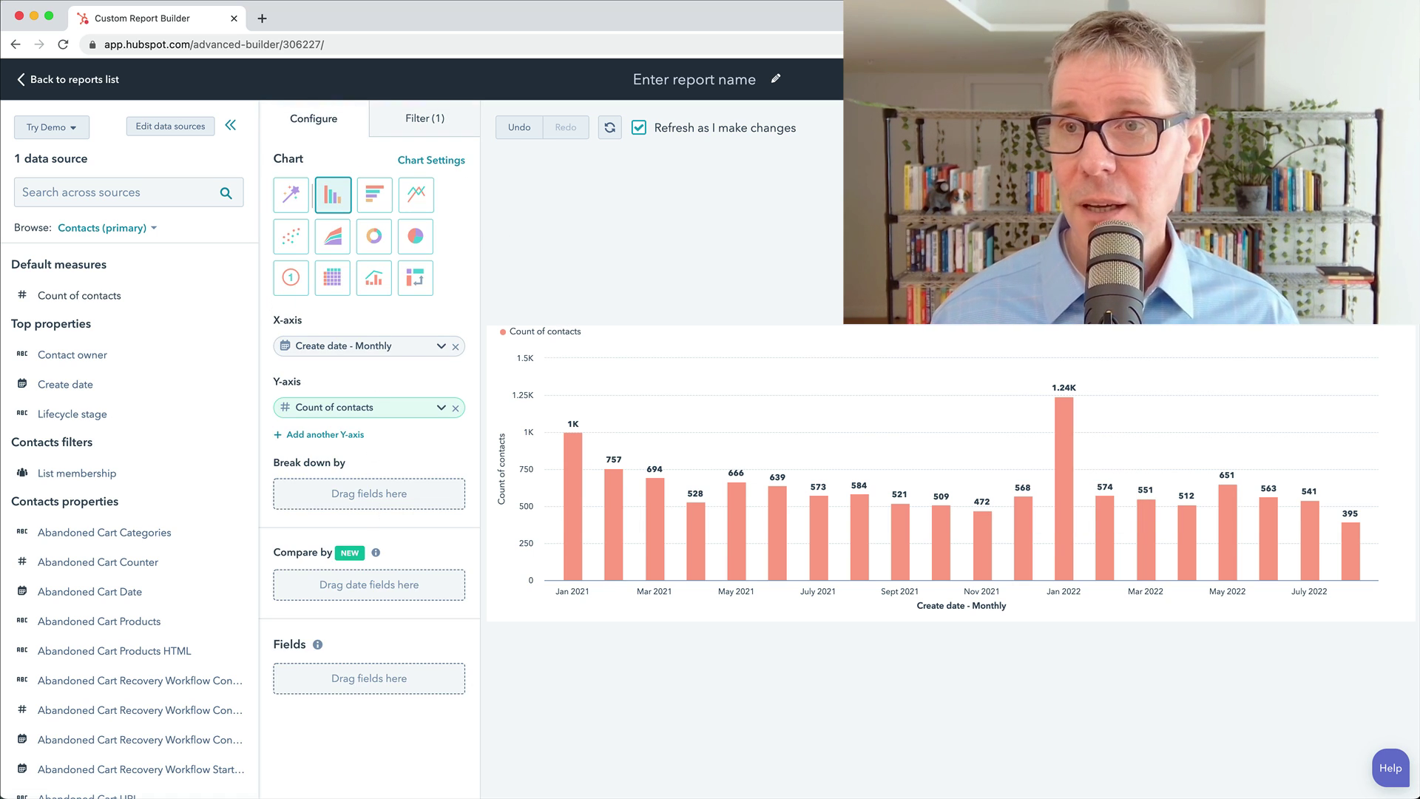
{"action": "left_click", "coordinate": [772, 87]}
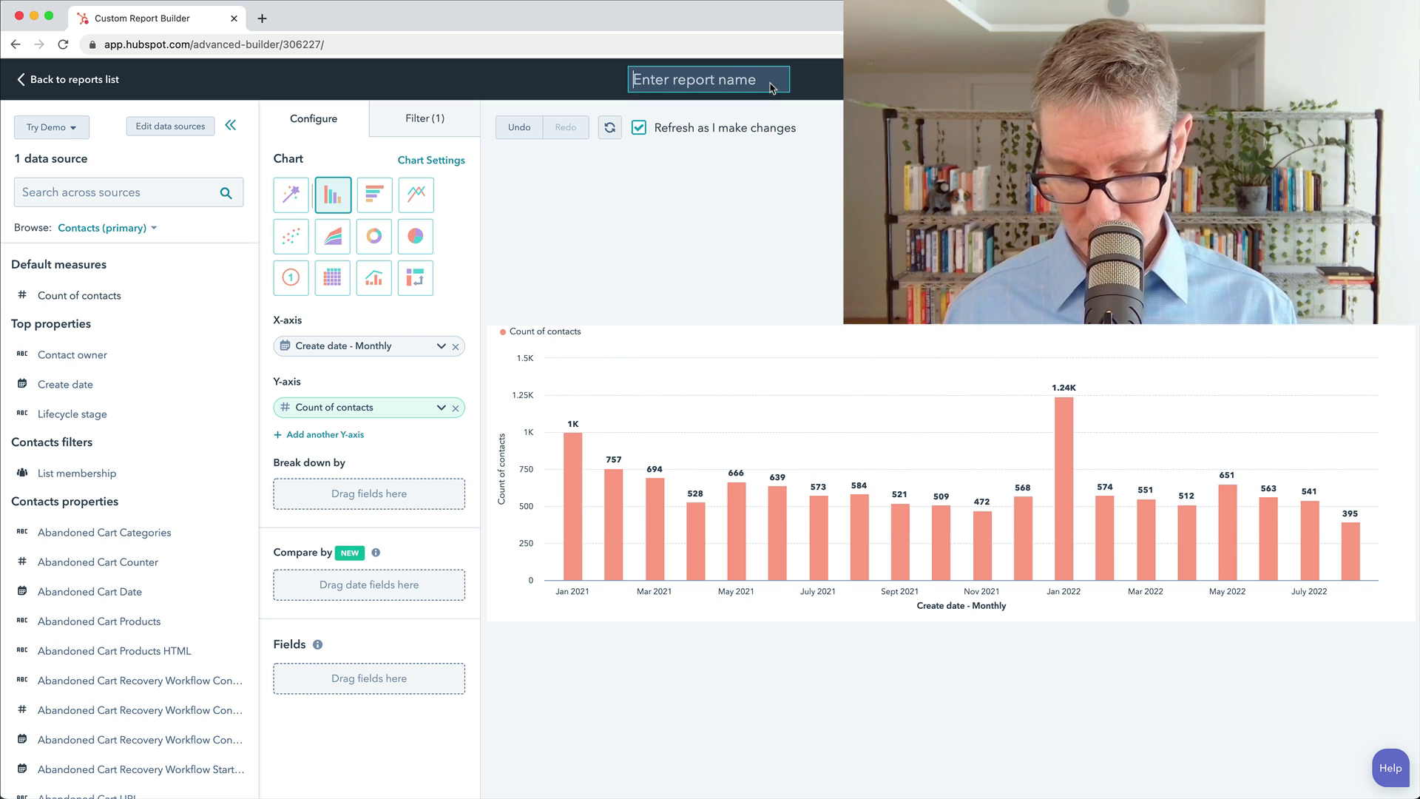
{"action": "type", "text": "Contact by"}
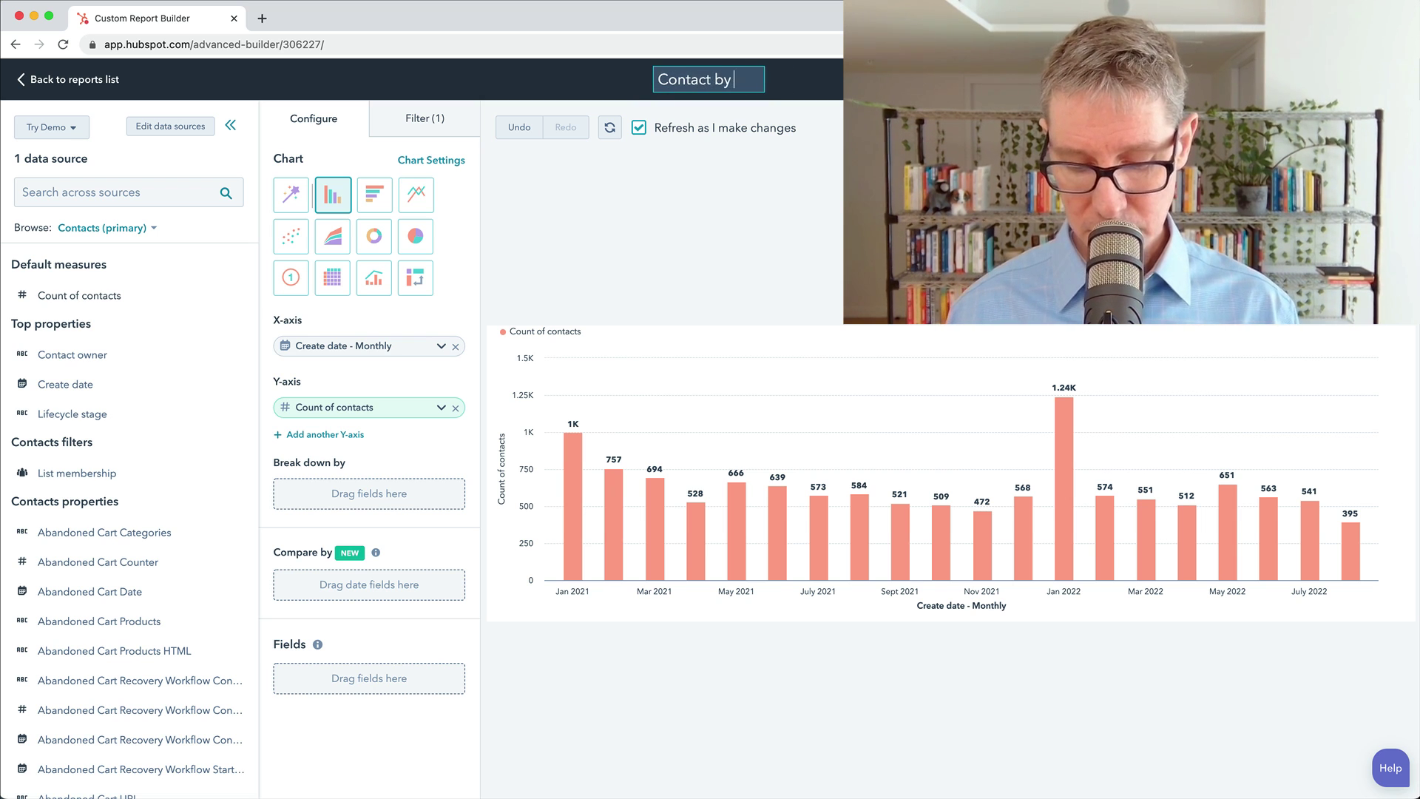
{"action": "type", "text": " Month"}
{"action": "key", "text": "Return"}
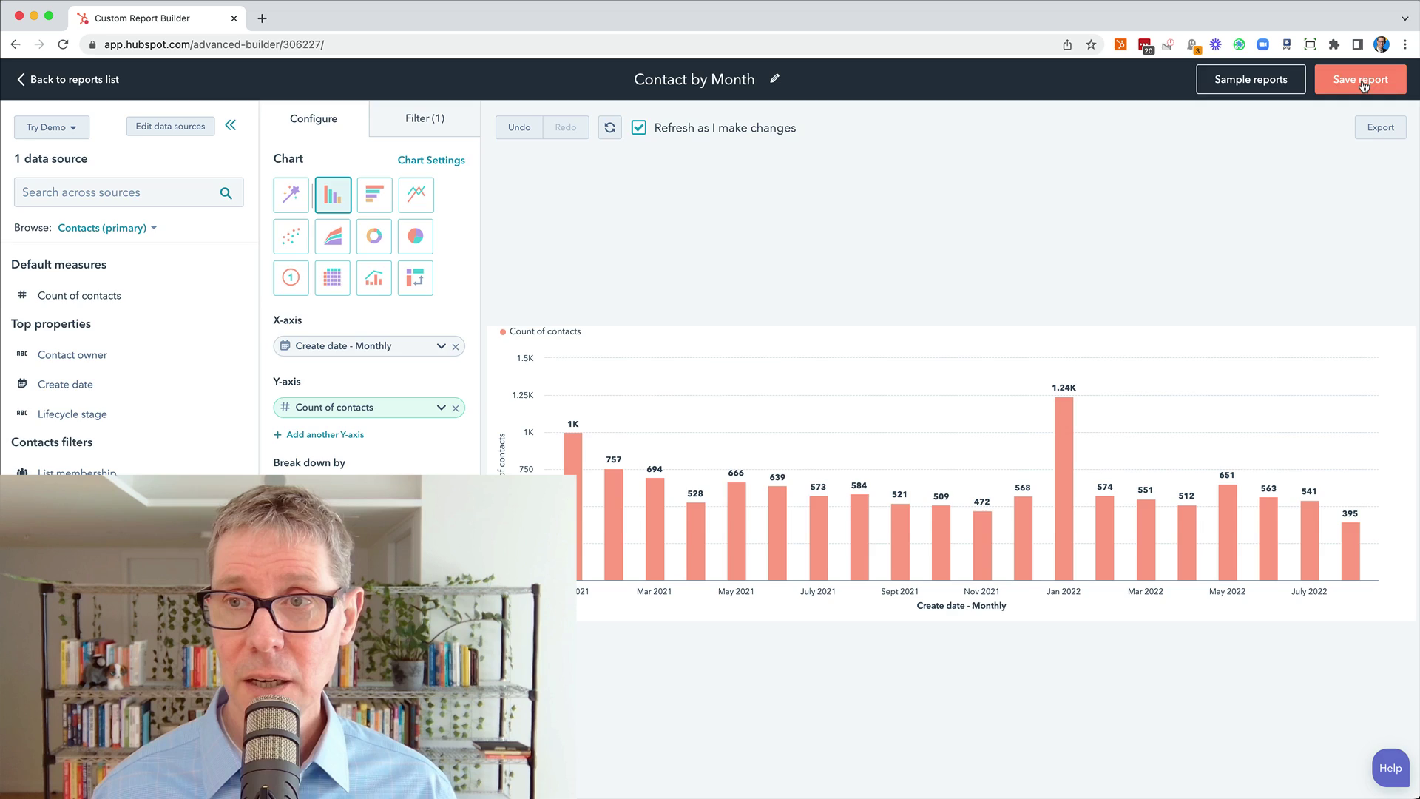
- Save the report with no dashboard, shared with Everyone to view and edit
{"action": "left_click", "coordinate": [1363, 83]}
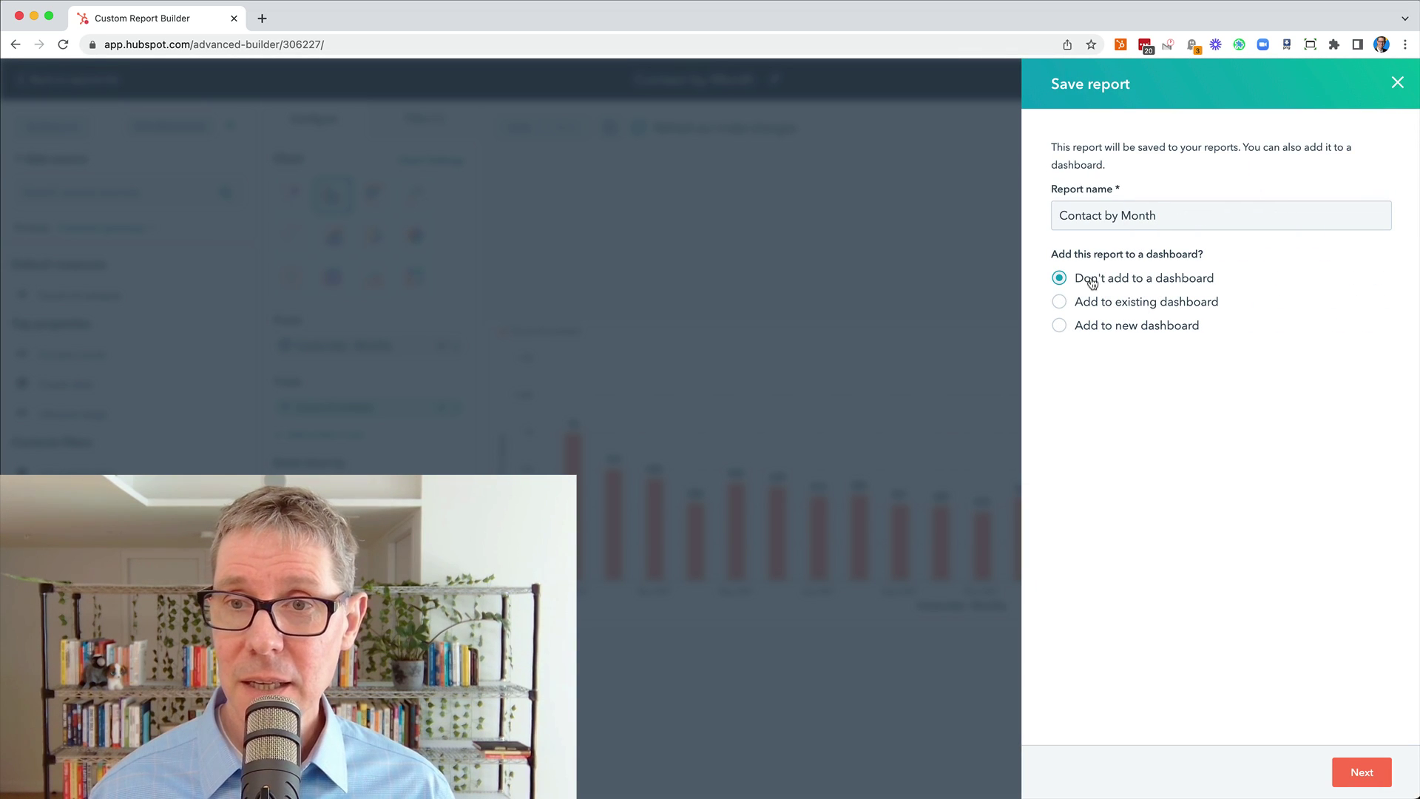
{"action": "left_click", "coordinate": [1363, 773]}
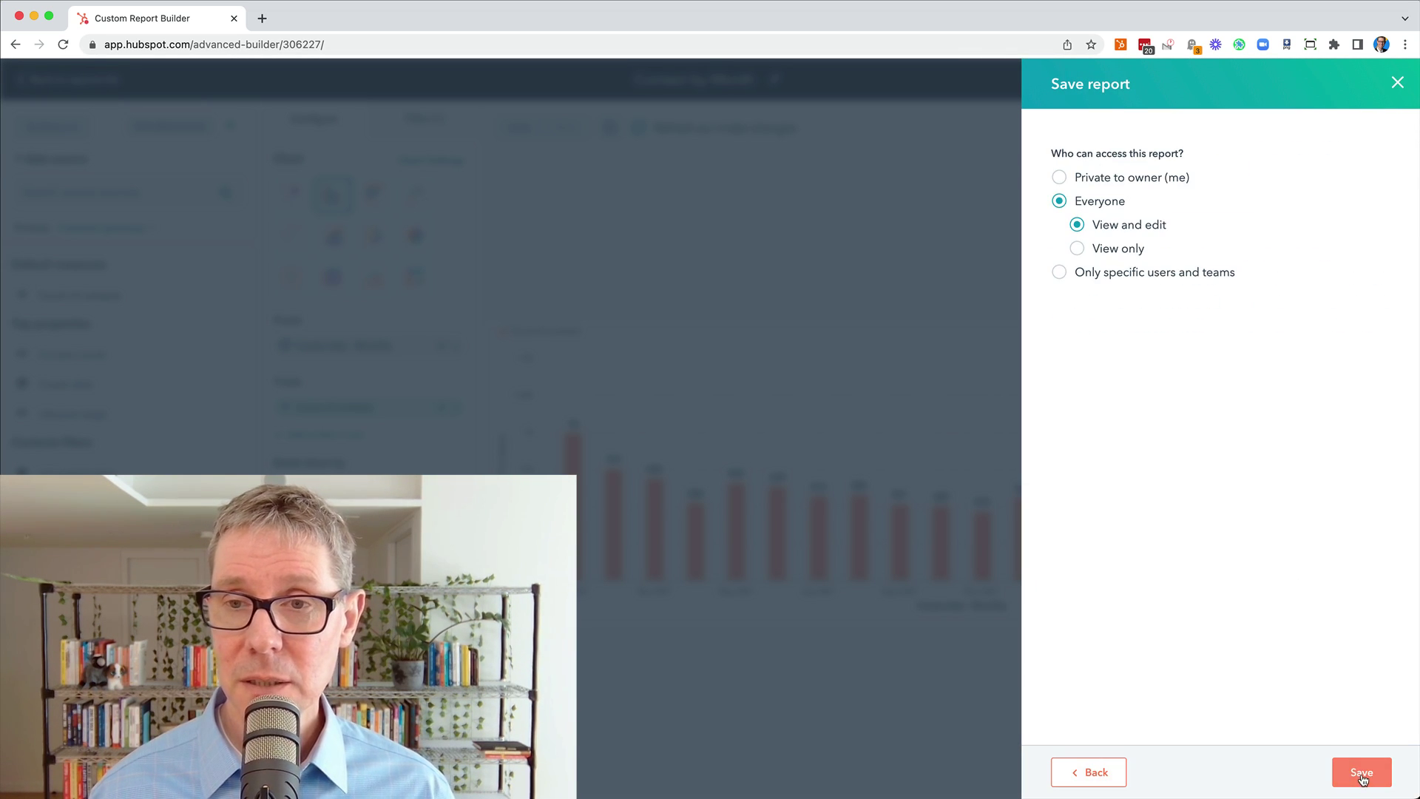
{"action": "left_click", "coordinate": [1363, 776]}
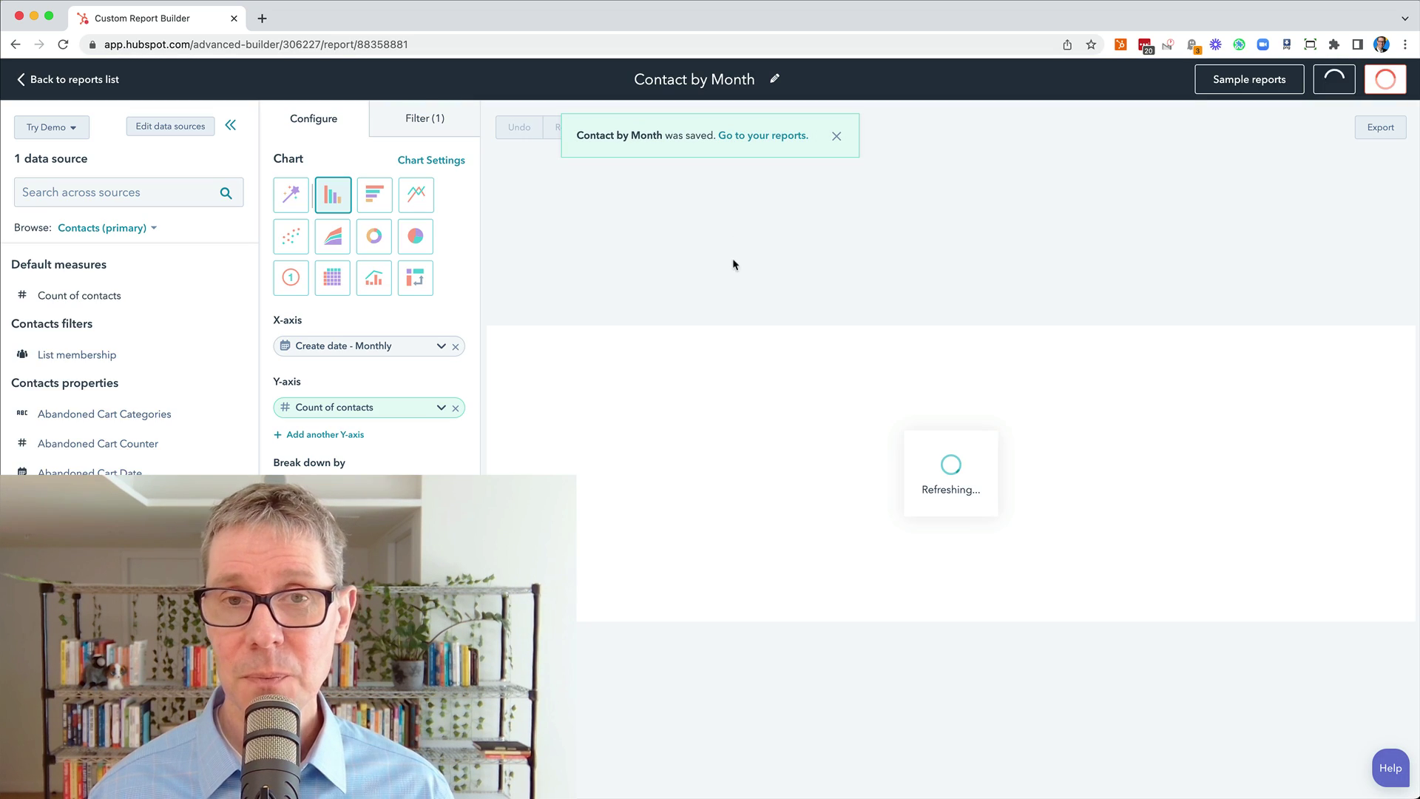